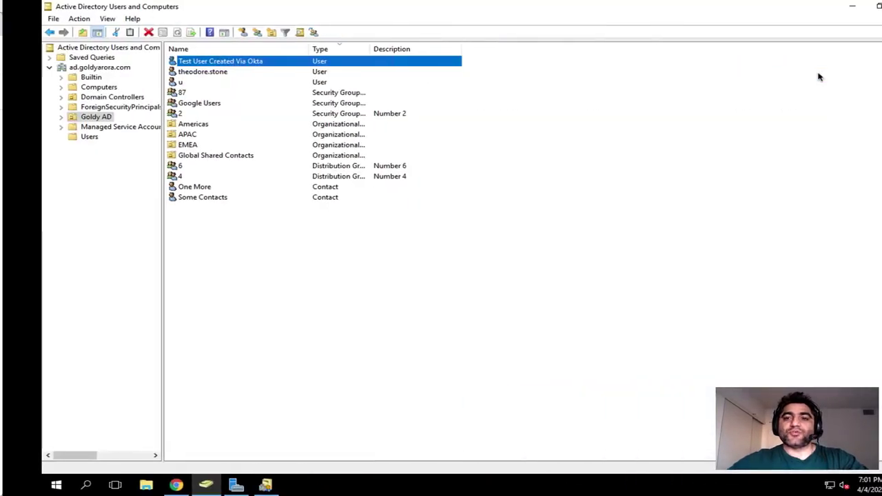
Switch from the remote desktop to the Chrome window with the Okta and Google Admin tabs and show the Google Admin user list.
key("ctrl+Left")
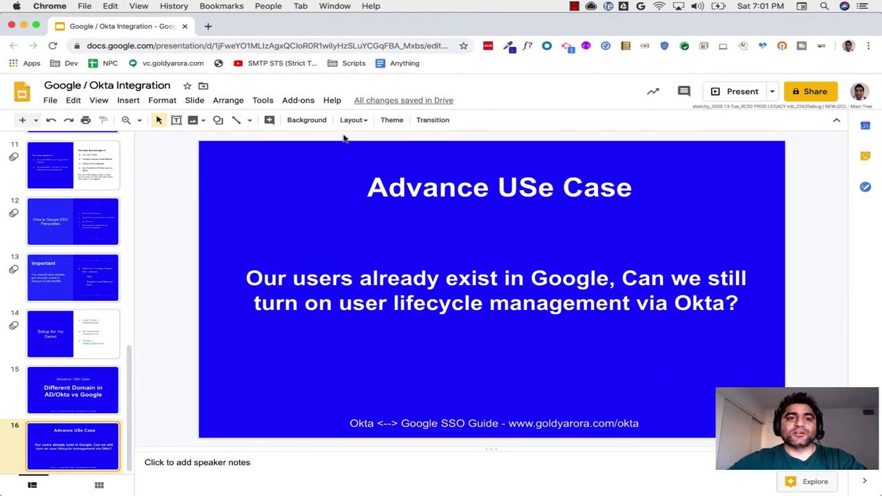
key("ctrl+Up")
key("Escape")
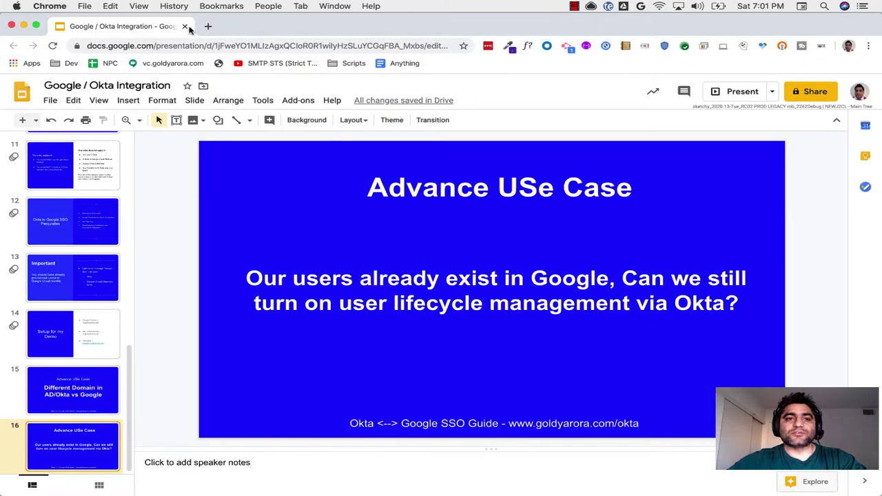
key("super+grave")
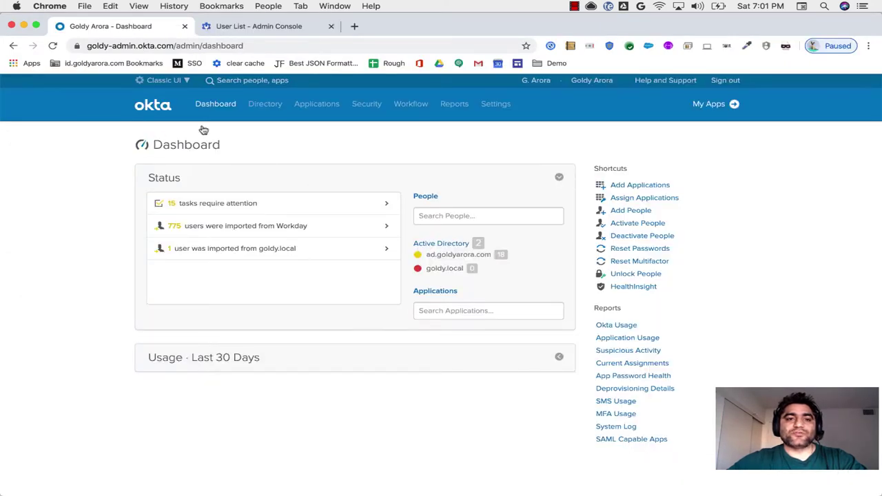
left_click(243, 27)
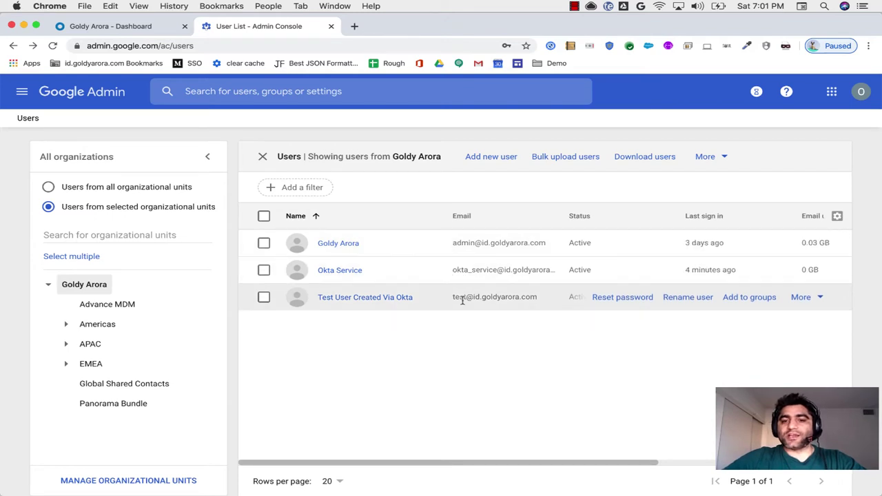
Add a new Google user with first name "Already" and last name "created", keeping the suggested email and the automatically generated password.
left_click(496, 159)
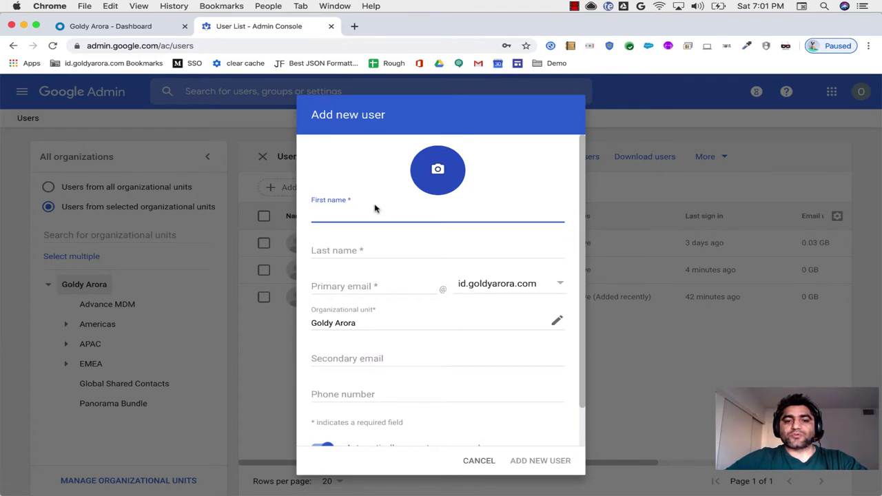
type("Already")
key("Tab")
type("created")
scroll(368, 332, "down", 2)
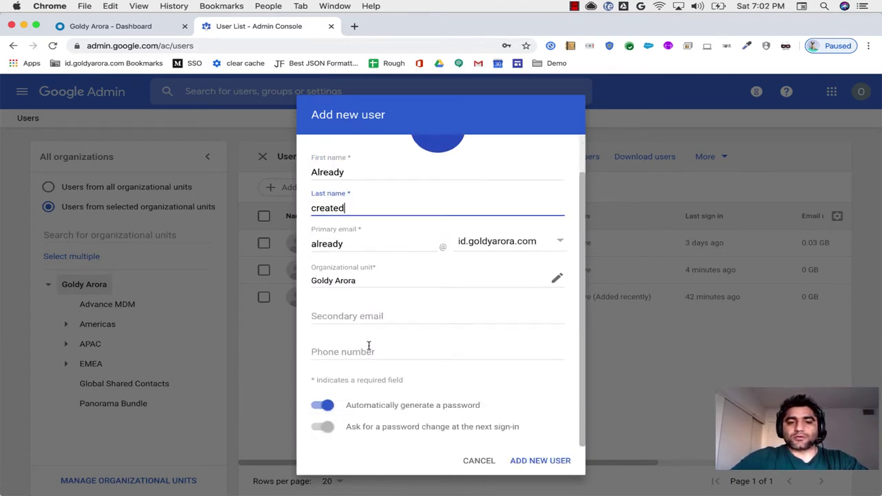
left_click(540, 460)
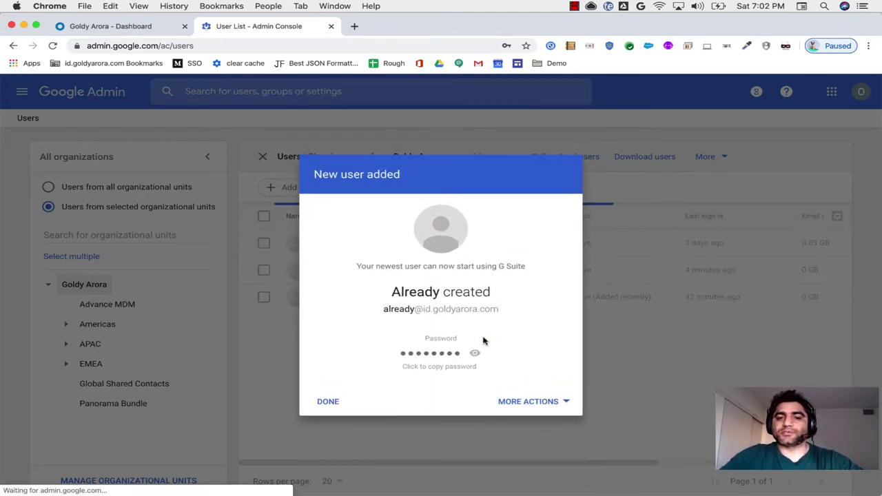
left_click(325, 407)
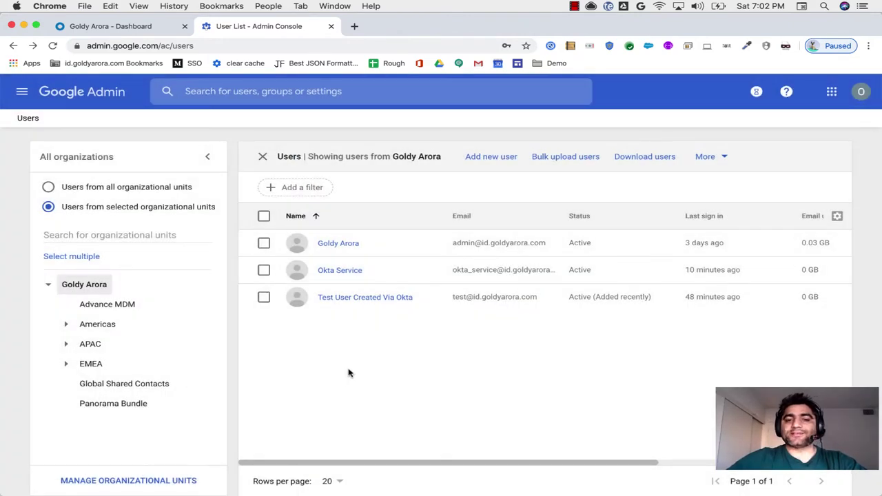
Reload the user list, limit it to the top-level organizational unit and copy the "Already created" user's email address.
left_click(52, 46)
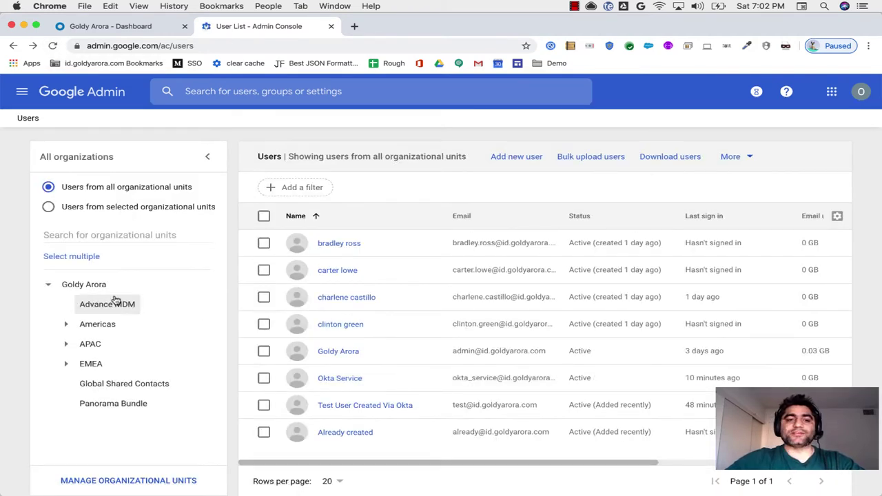
left_click(95, 285)
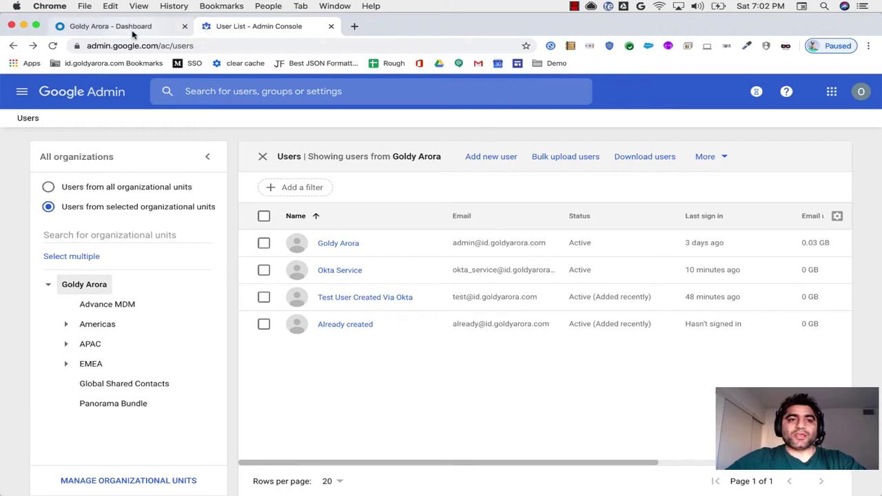
mouse_move(469, 322)
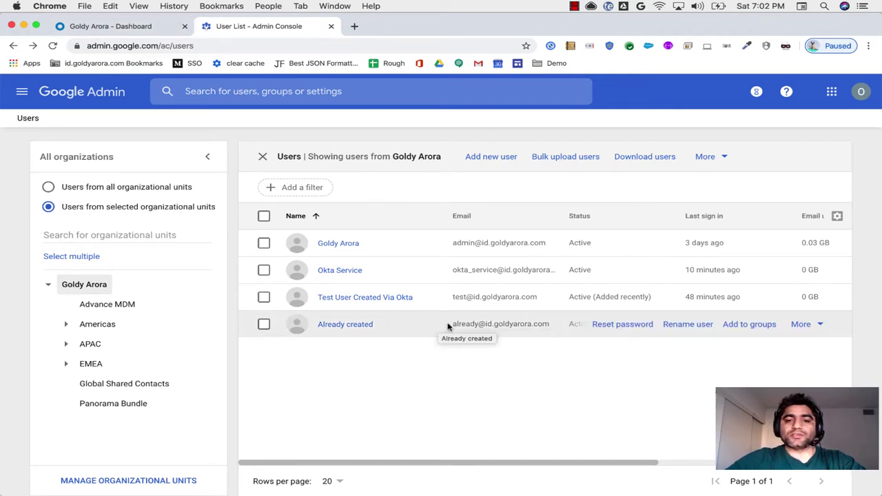
left_click_drag(452, 324, 549, 325)
key("super+c")
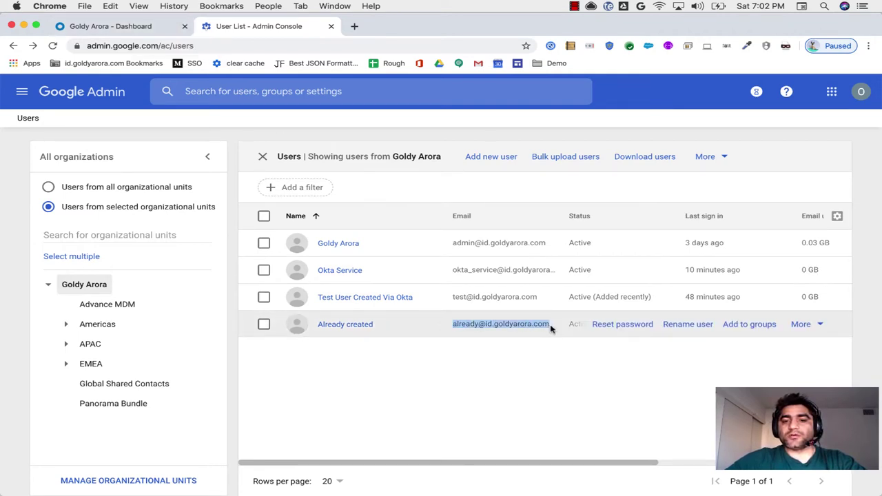
Search Okta's People directory for the copied email address, clear the search and return to the Google Admin user list.
left_click(120, 31)
mouse_move(276, 118)
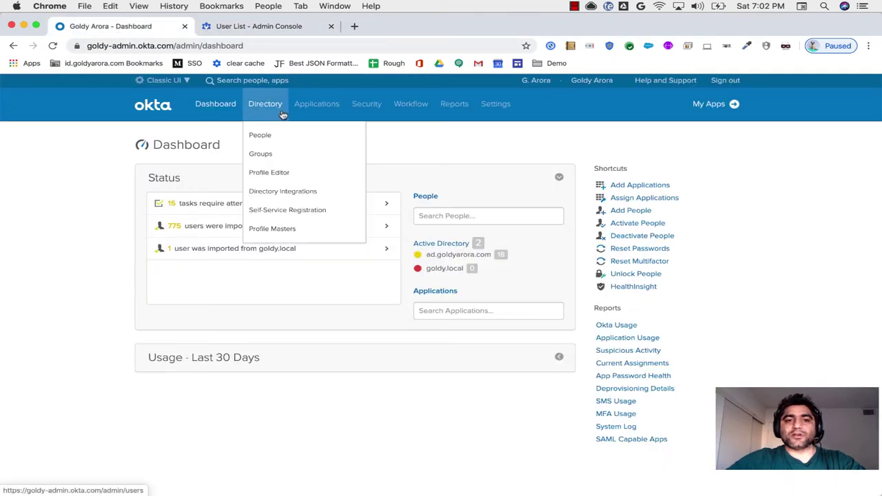
left_click(270, 135)
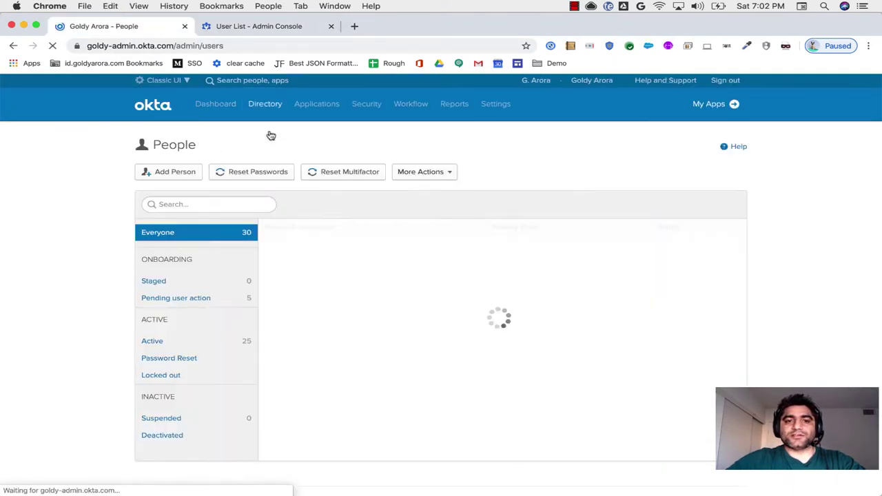
left_click(199, 201)
key("super+v")
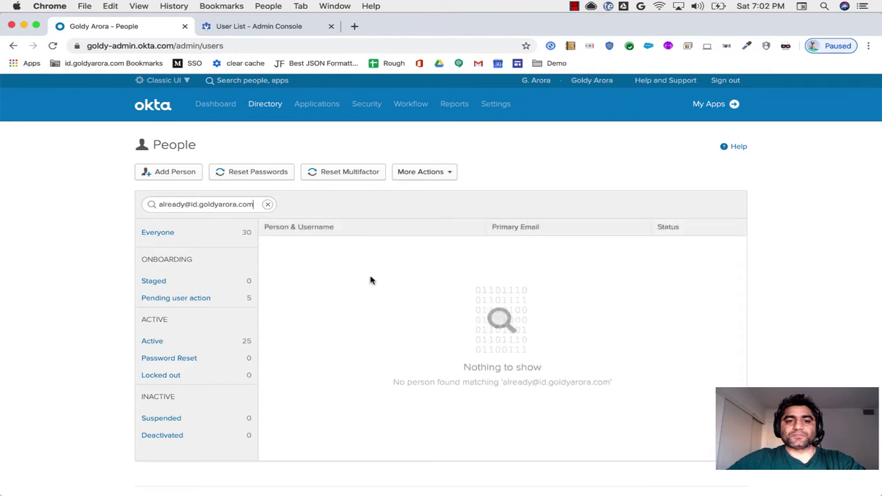
left_click(268, 204)
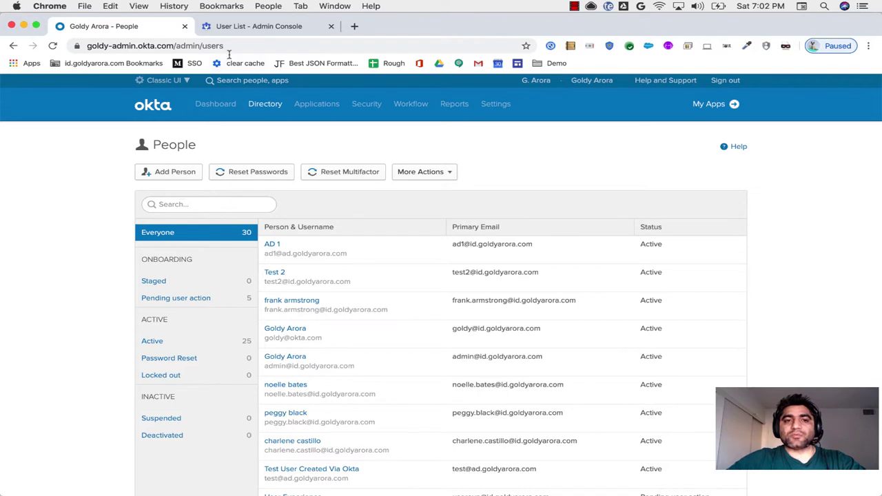
left_click(245, 27)
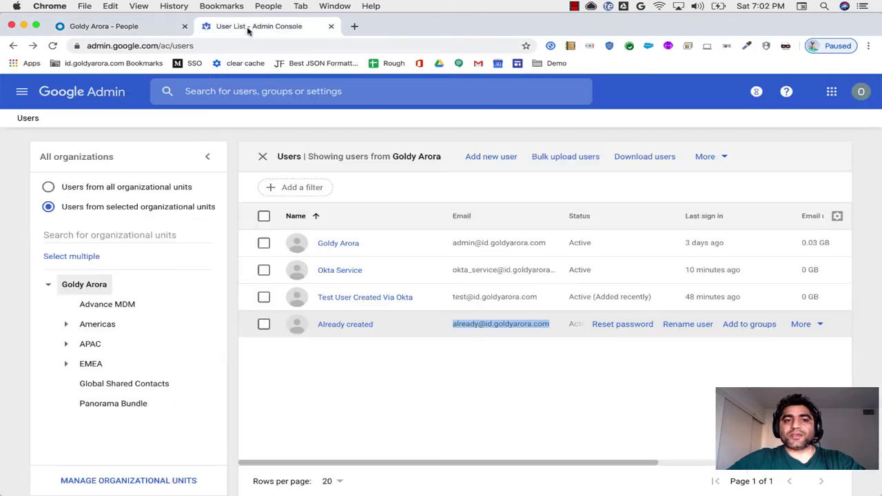
left_click(389, 352)
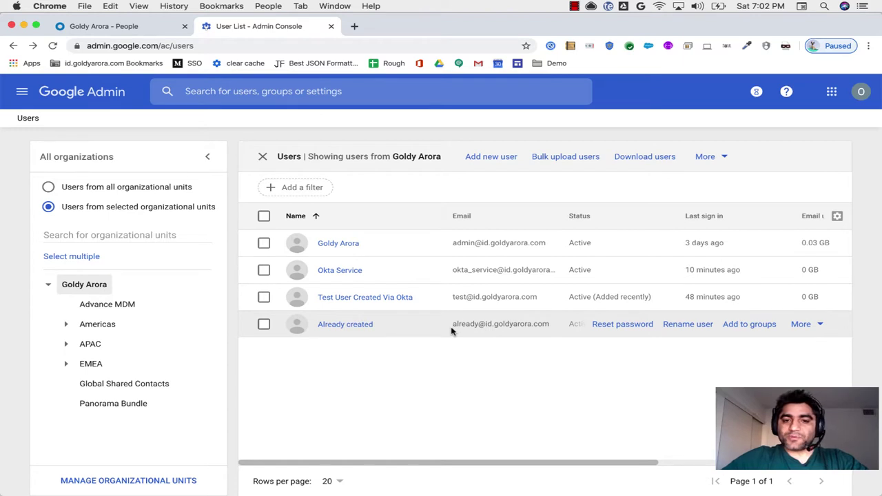
Switch to Okta, find the G Suite application by searching for "g s" and open its user import page.
left_click(147, 36)
mouse_move(272, 105)
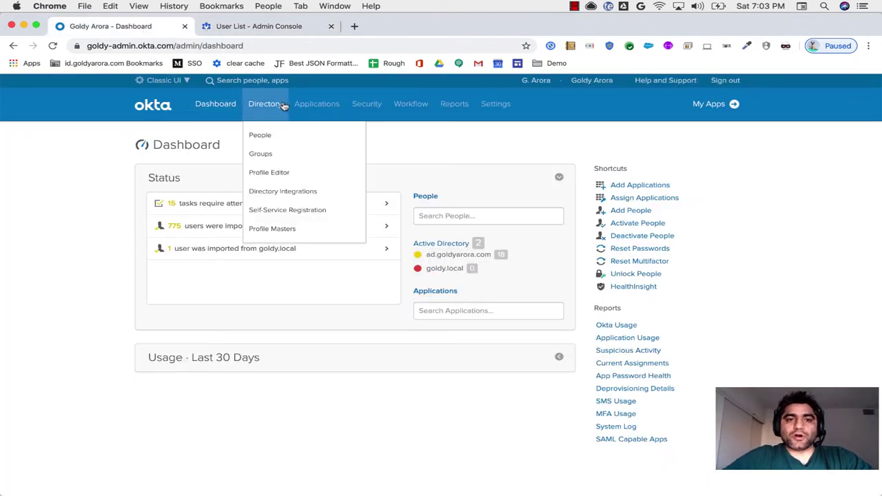
mouse_move(317, 105)
left_click(310, 134)
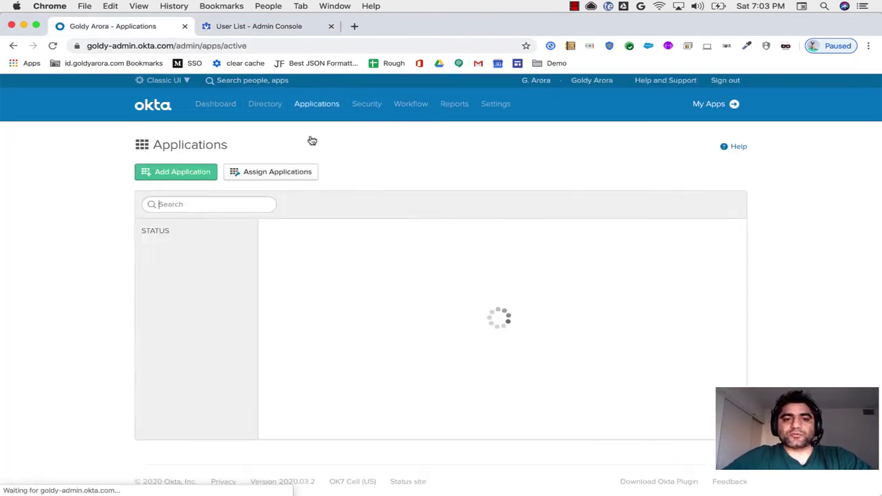
left_click(216, 203)
type("g s")
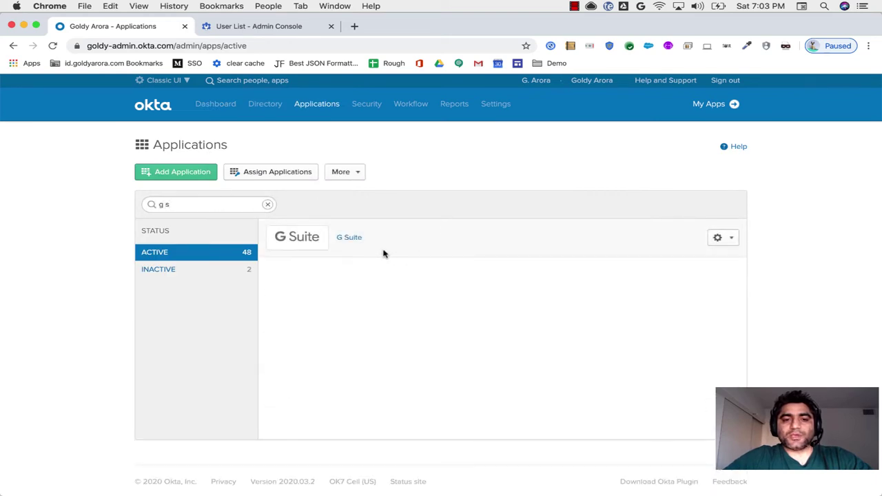
left_click(349, 237)
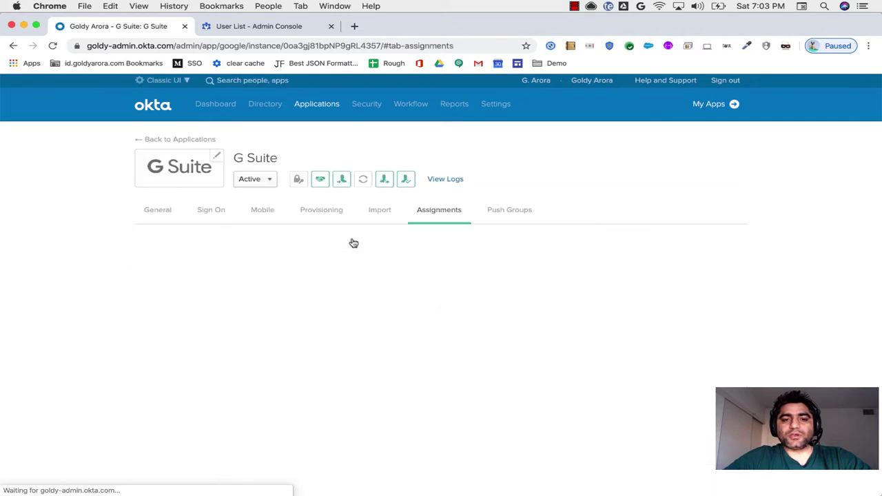
left_click(377, 213)
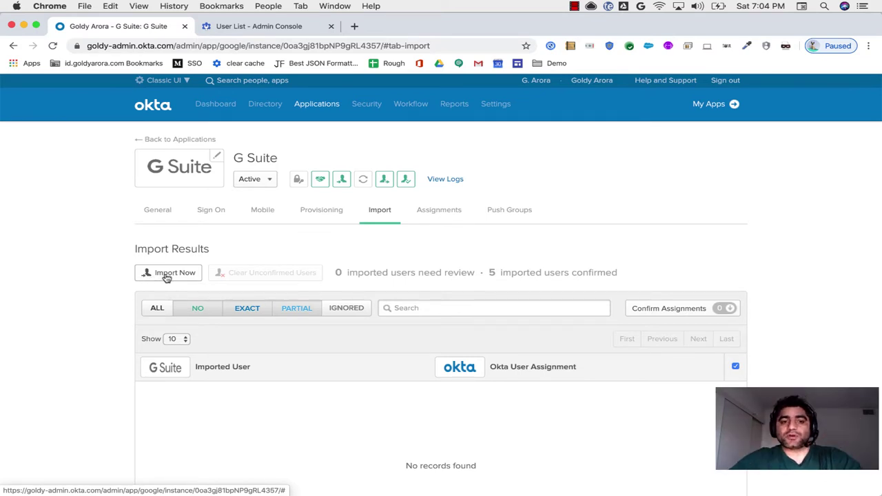
Import the users from G Suite into Okta, review the import summary and dismiss it.
left_click(169, 276)
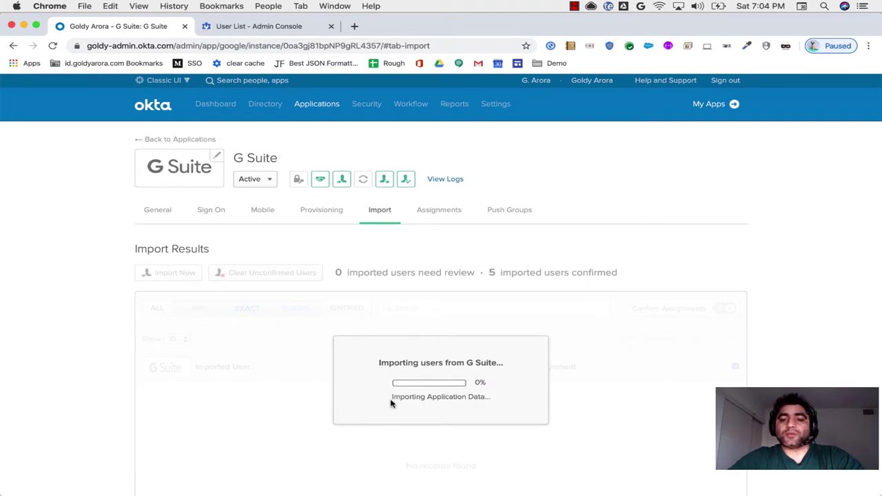
left_click(289, 28)
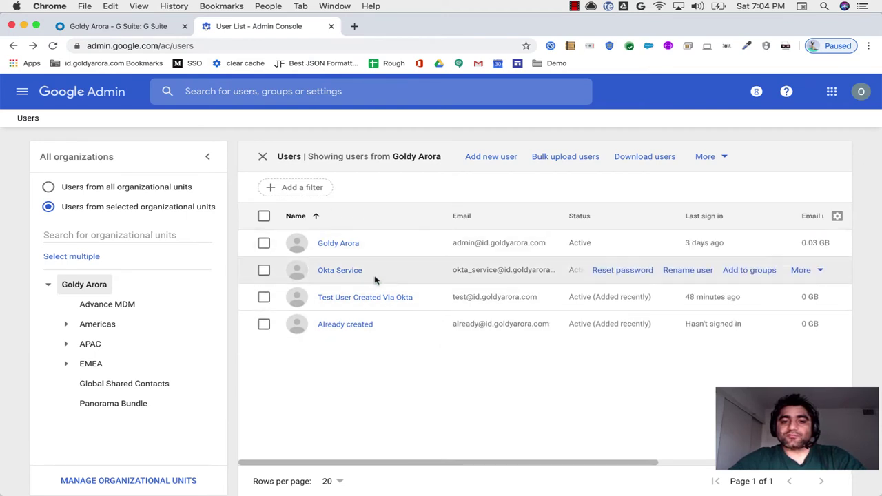
left_click(127, 28)
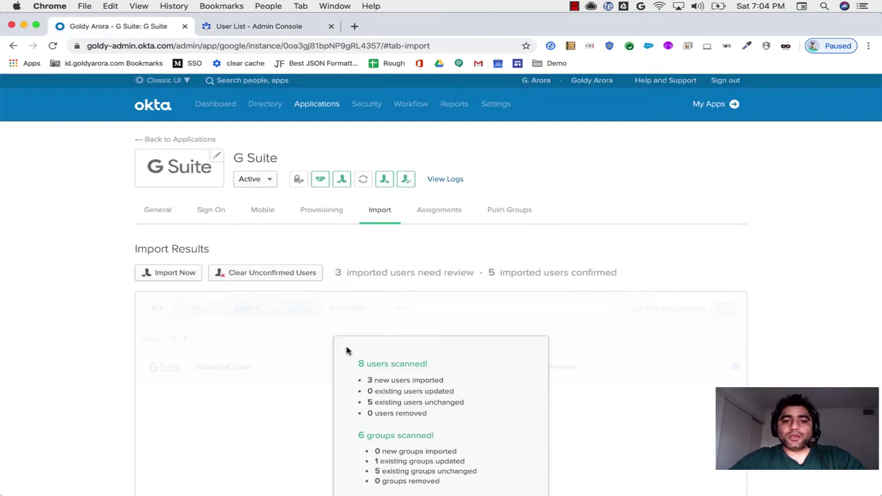
scroll(367, 393, "down", 3)
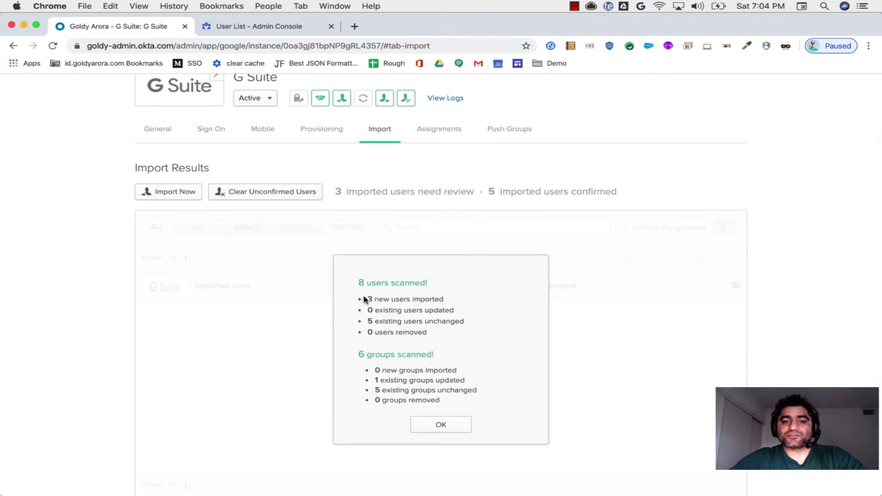
left_click_drag(363, 299, 451, 303)
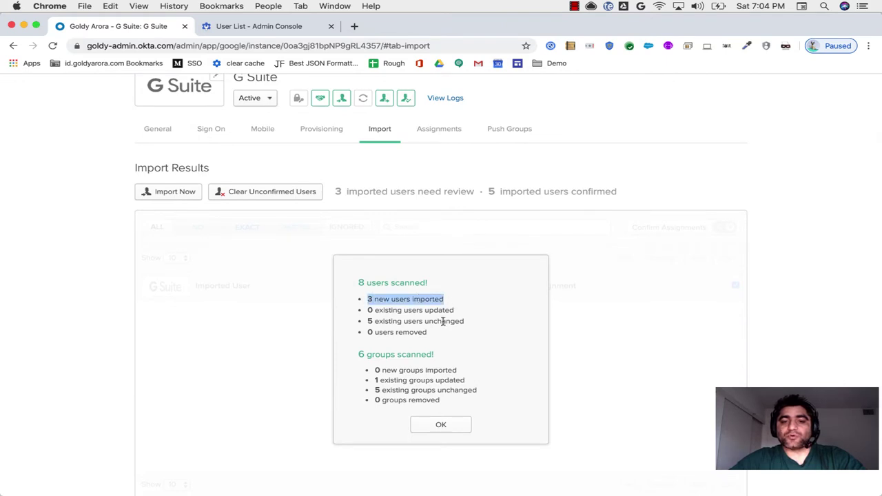
left_click(443, 424)
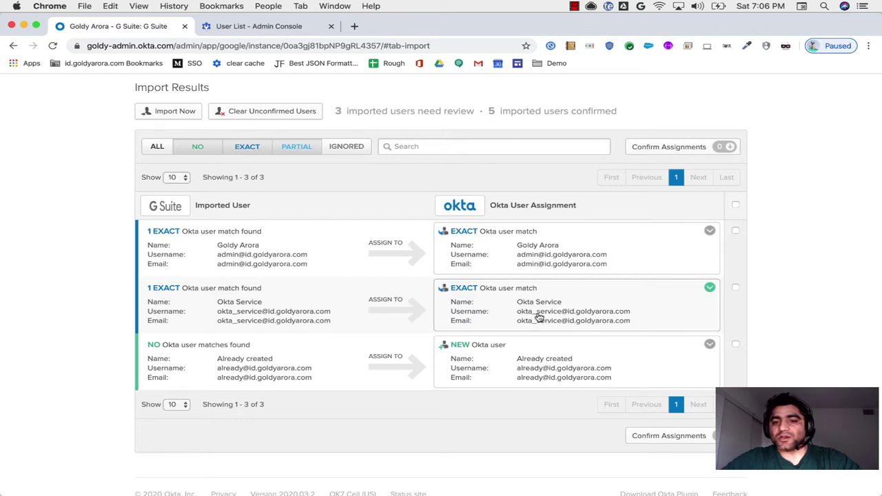
Compare the import results with the Google Admin user list and select all imported users for assignment, reviewing their Okta matches.
left_click(260, 26)
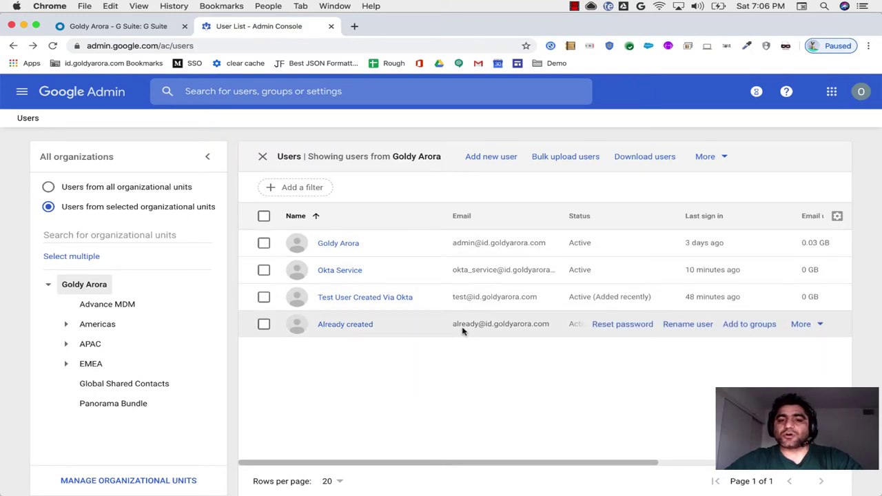
left_click(118, 28)
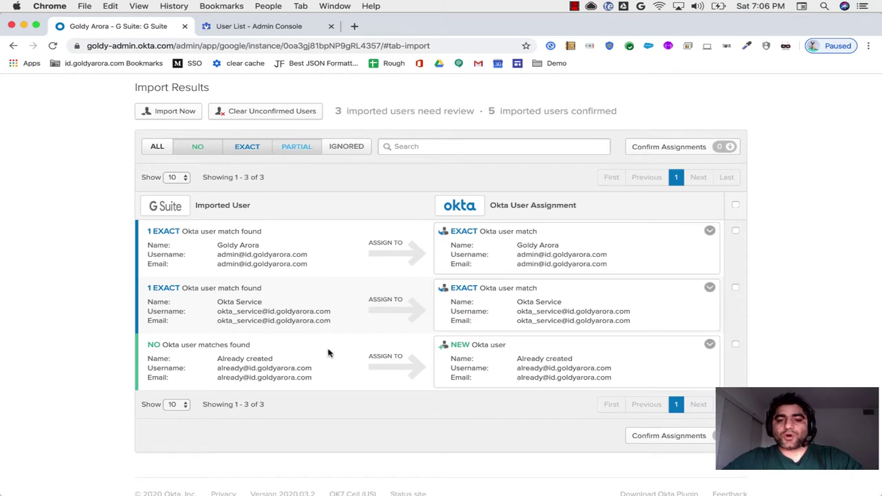
left_click(735, 206)
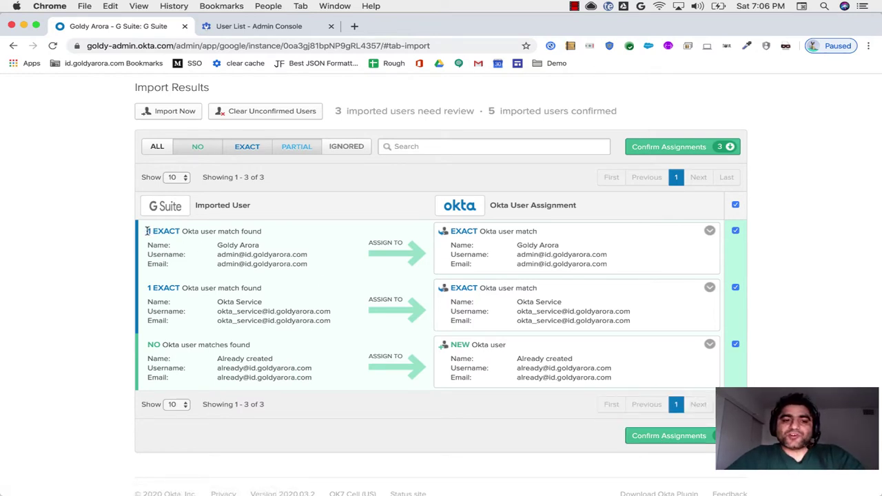
left_click_drag(146, 231, 536, 235)
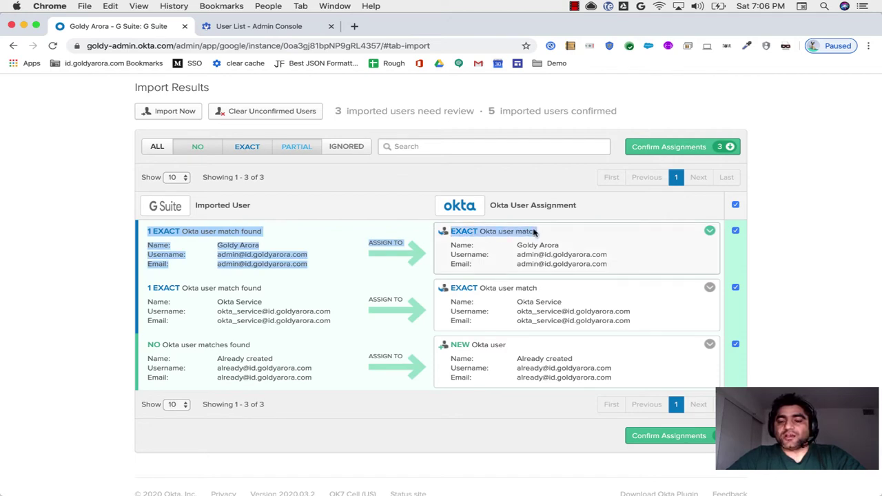
left_click(527, 226)
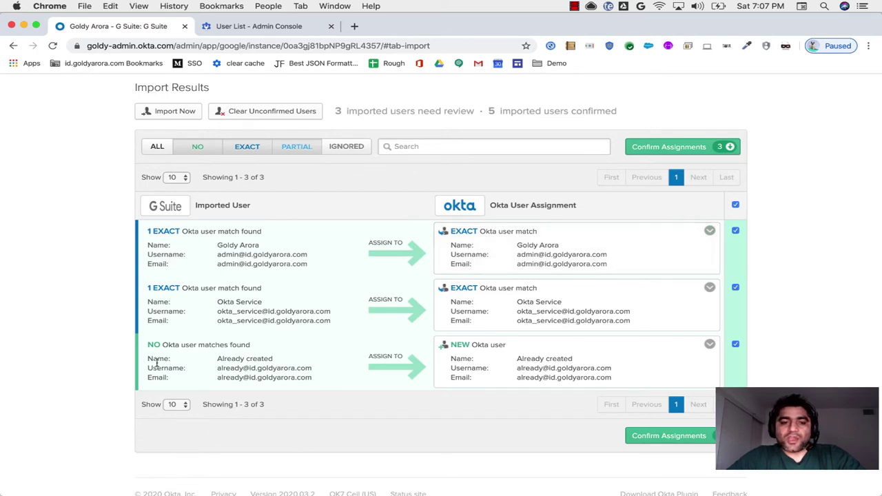
left_click_drag(147, 345, 158, 346)
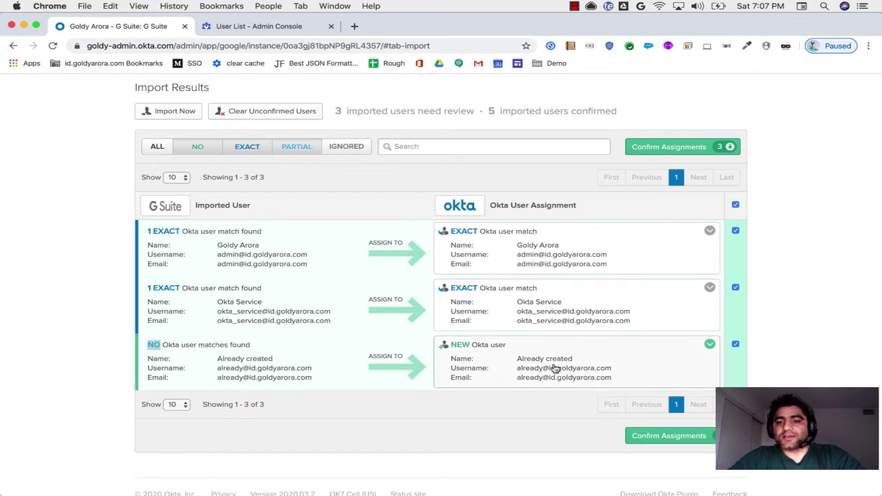
Confirm the three selected imported user assignments with auto-activation of users after confirmation enabled.
left_click(657, 441)
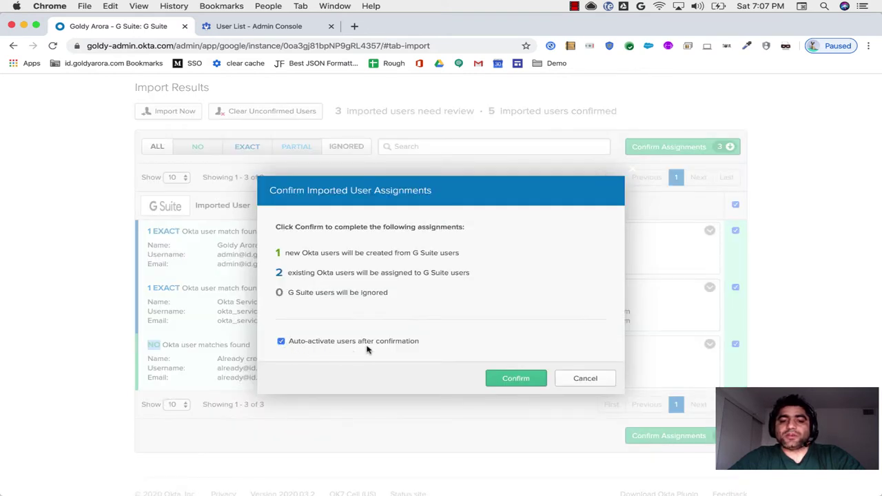
left_click(508, 381)
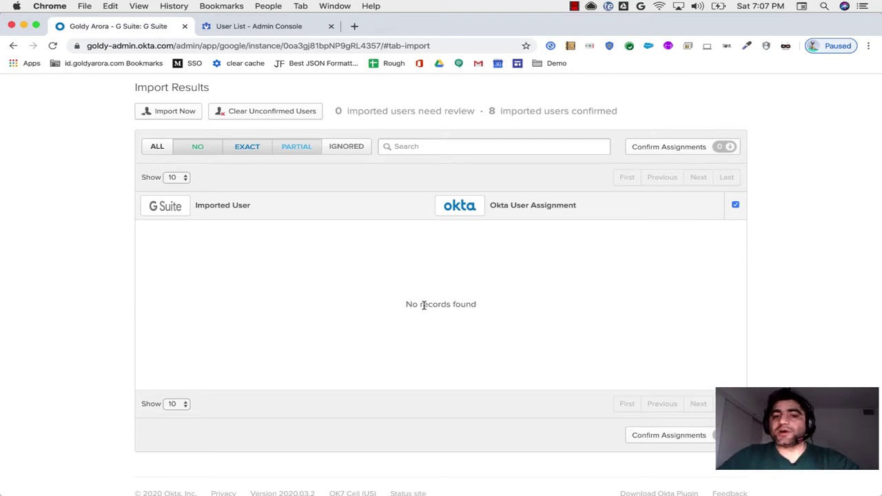
Search Okta's People directory for the imported "Already created" user and open that user's profile.
scroll(423, 306, "up", 5)
mouse_move(315, 103)
left_click(305, 133)
mouse_move(276, 110)
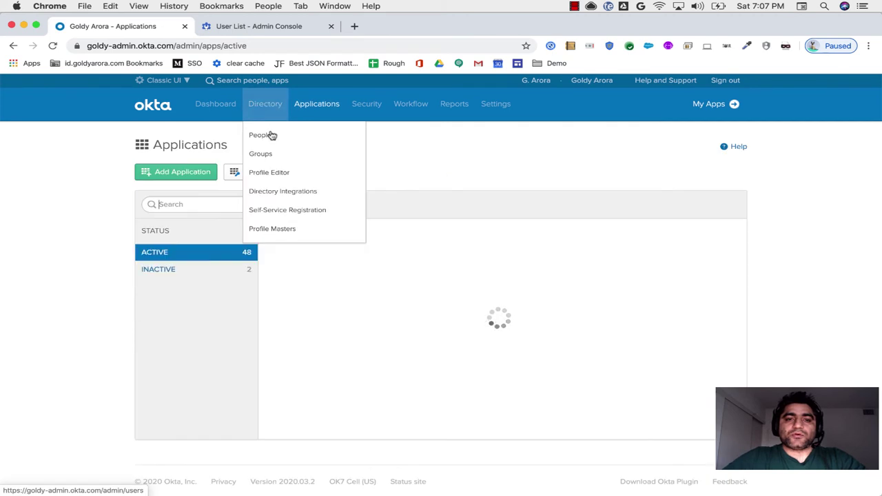
left_click(271, 135)
left_click(214, 202)
type("ali")
type("ead")
left_click(285, 244)
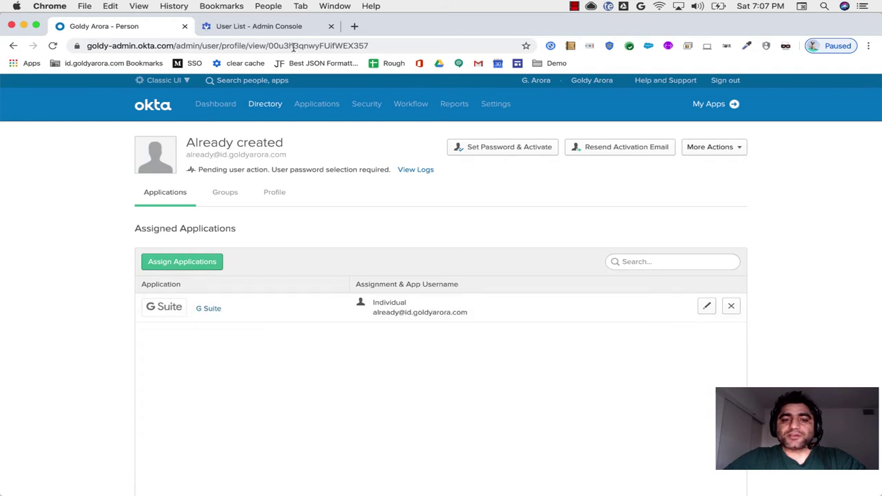
Check the Google Admin user list, then return to the user's Okta profile and examine its activation and password status.
left_click(274, 29)
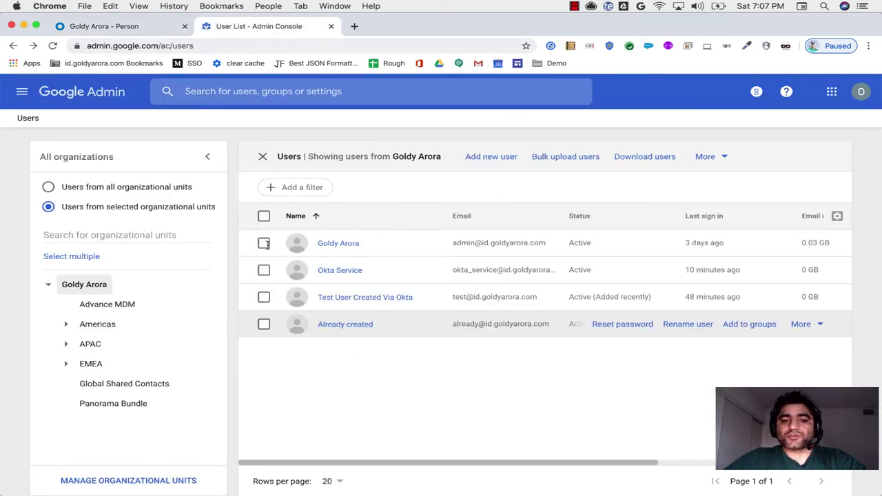
left_click(126, 27)
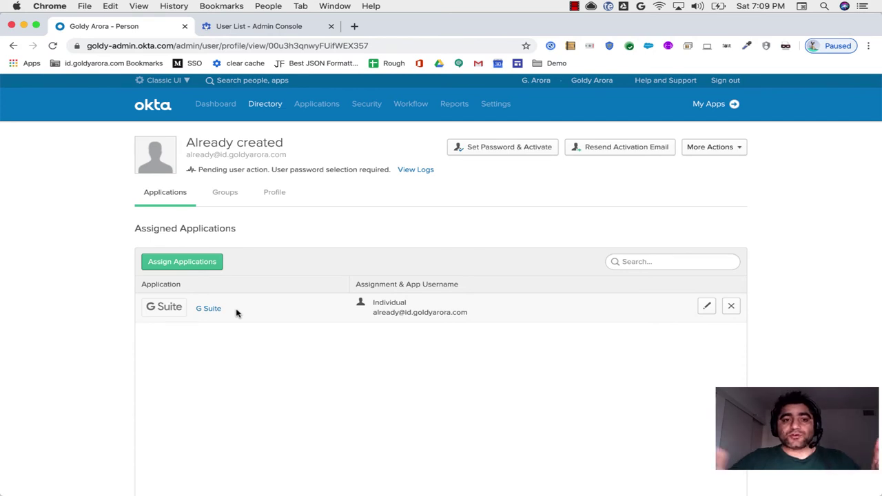
double_click(210, 170)
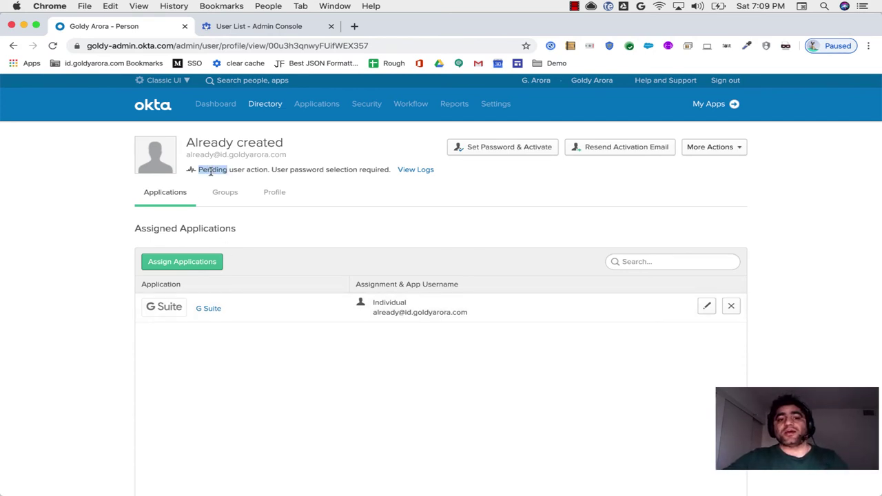
left_click(236, 169)
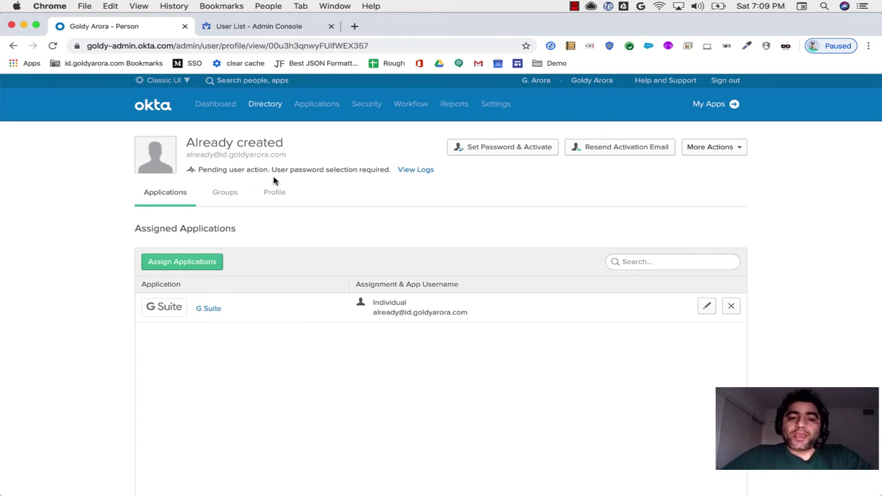
left_click_drag(290, 171, 378, 171)
Open the G Suite application by searching for "g s" and review the assignment types of its assigned people.
mouse_move(318, 105)
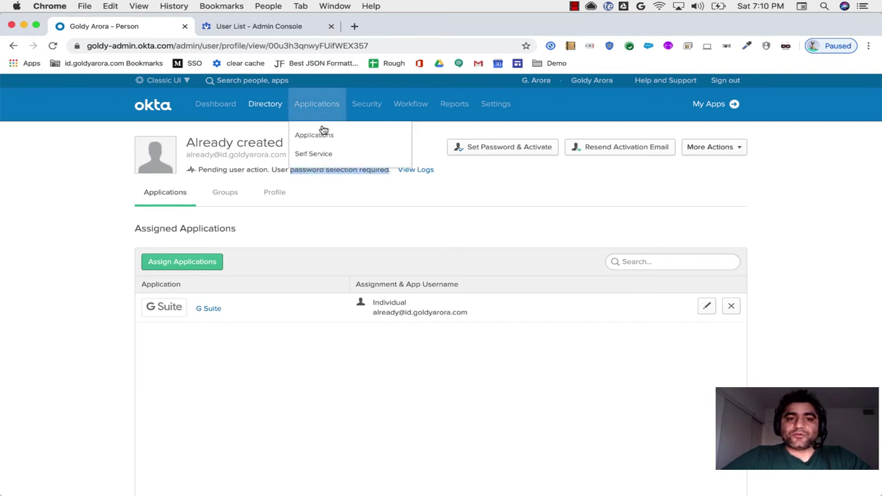
left_click(321, 135)
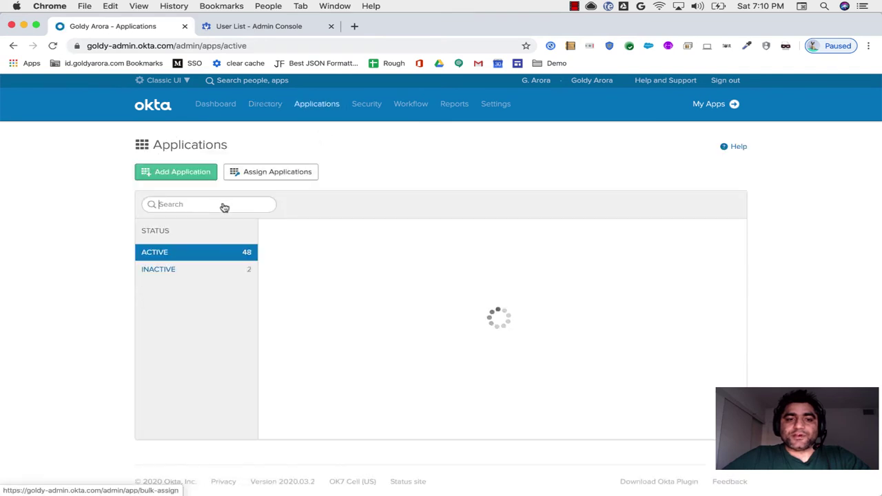
left_click(222, 205)
type("g s")
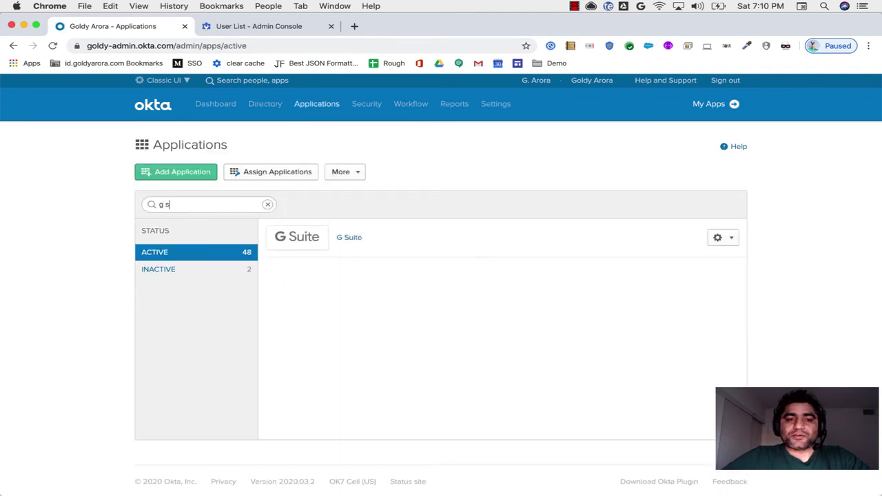
left_click(349, 237)
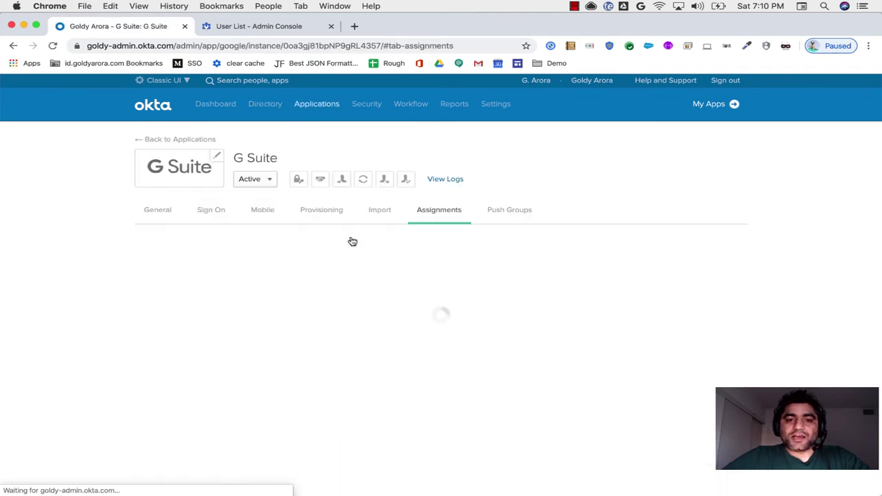
scroll(310, 372, "down", 4)
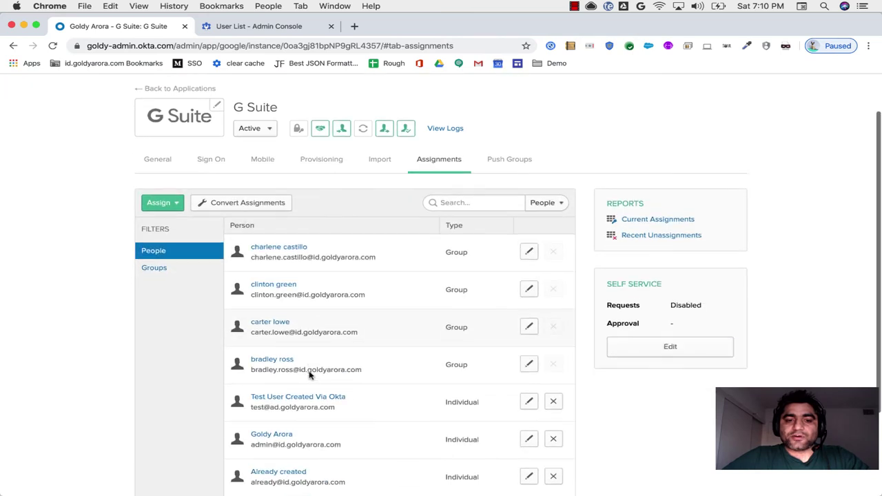
scroll(309, 376, "down", 1)
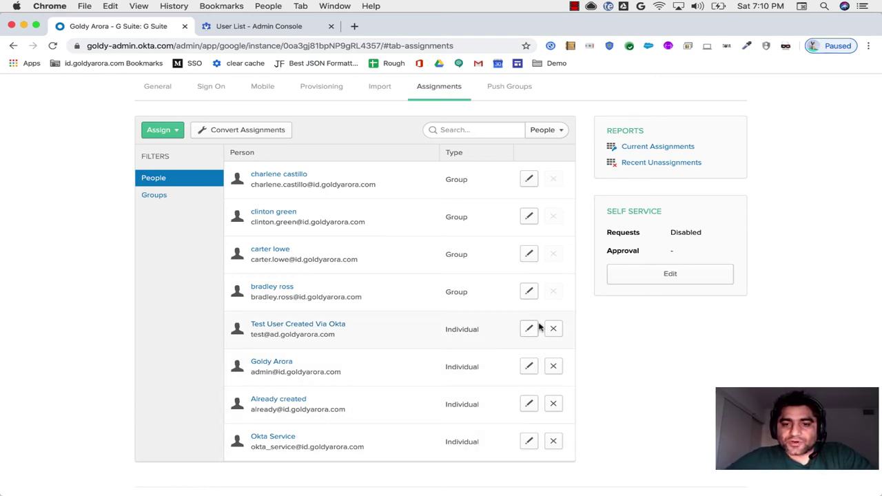
scroll(362, 365, "down", 1)
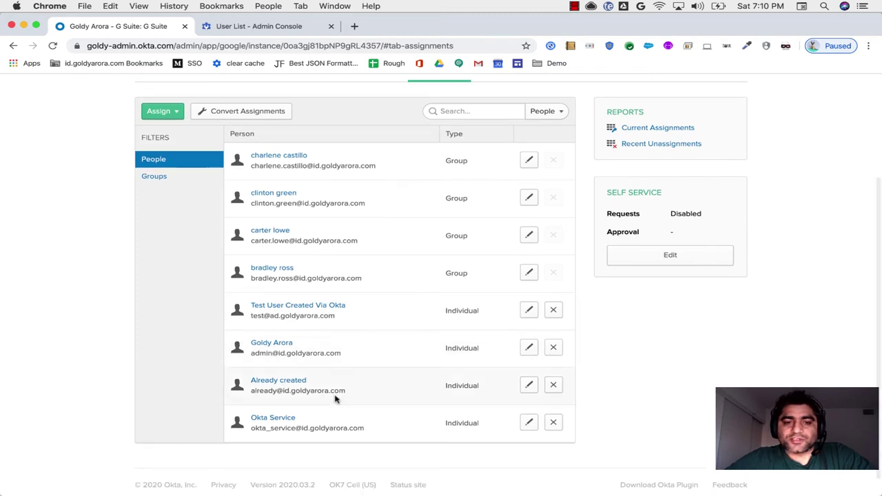
left_click_drag(443, 347, 486, 418)
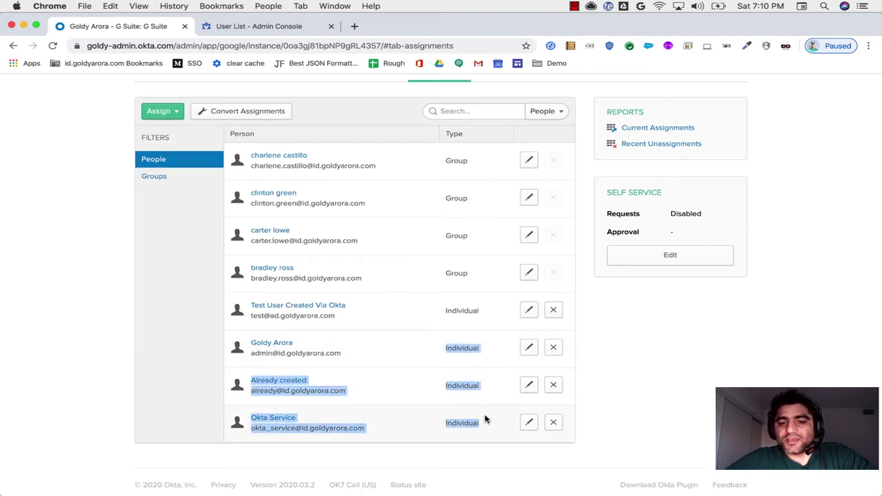
left_click(417, 358)
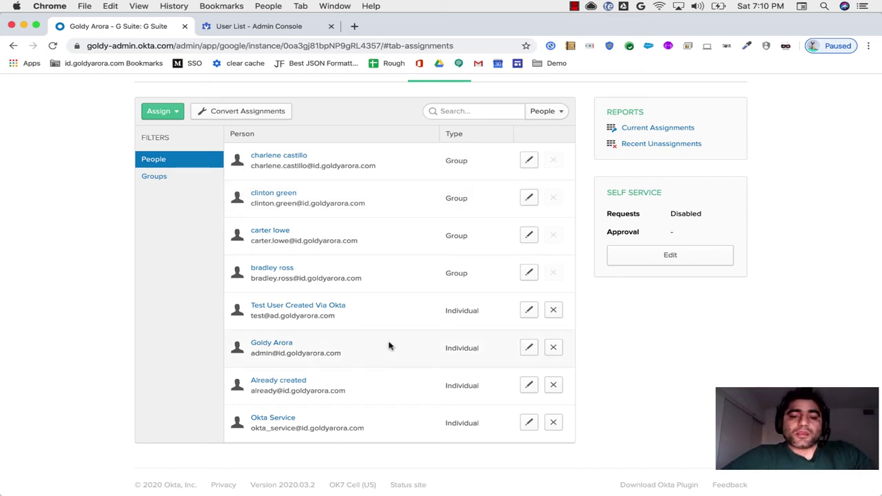
Turn off Deactivate Users in G Suite's provisioning-to-app settings and save the change.
scroll(390, 338, "up", 4)
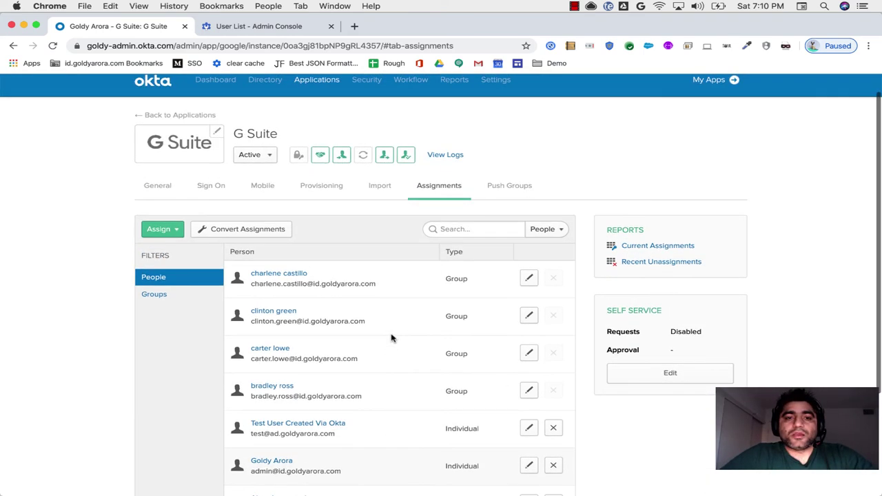
left_click(321, 189)
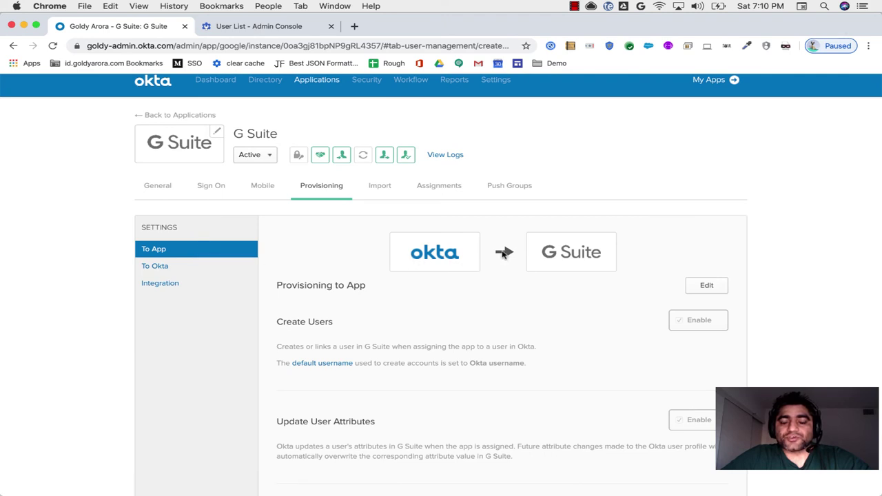
scroll(531, 303, "down", 2)
left_click(697, 259)
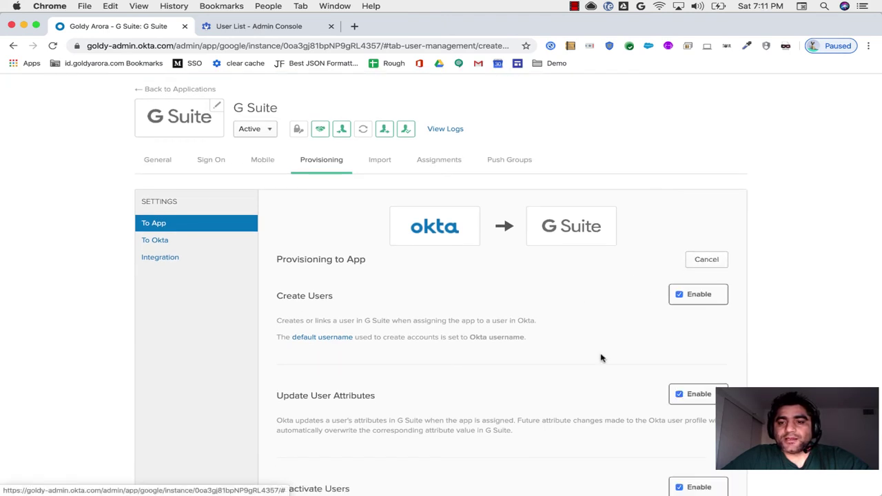
scroll(601, 356, "down", 5)
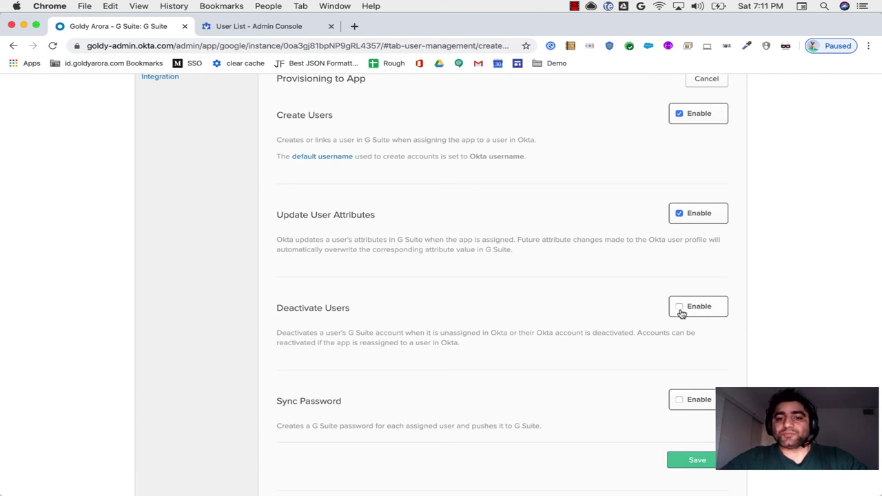
left_click(689, 464)
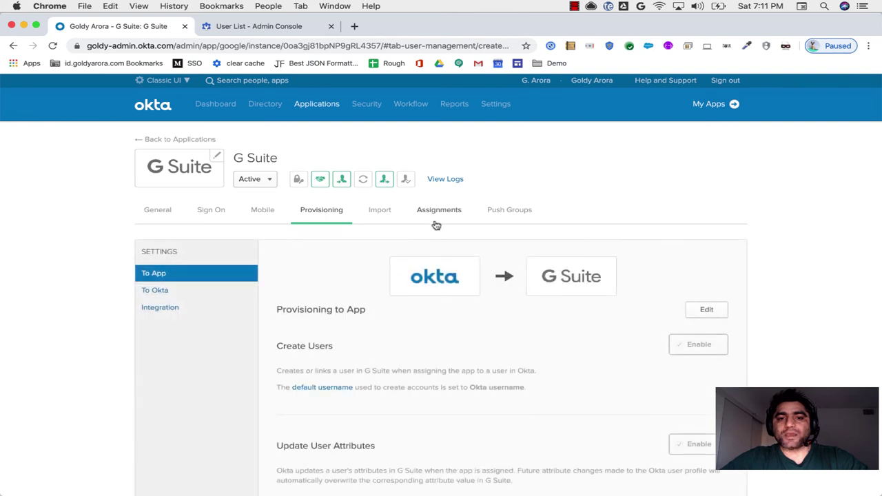
Unassign the "Test User Created Via Okta" and "Already created" users from G Suite.
left_click(435, 213)
scroll(289, 348, "down", 3)
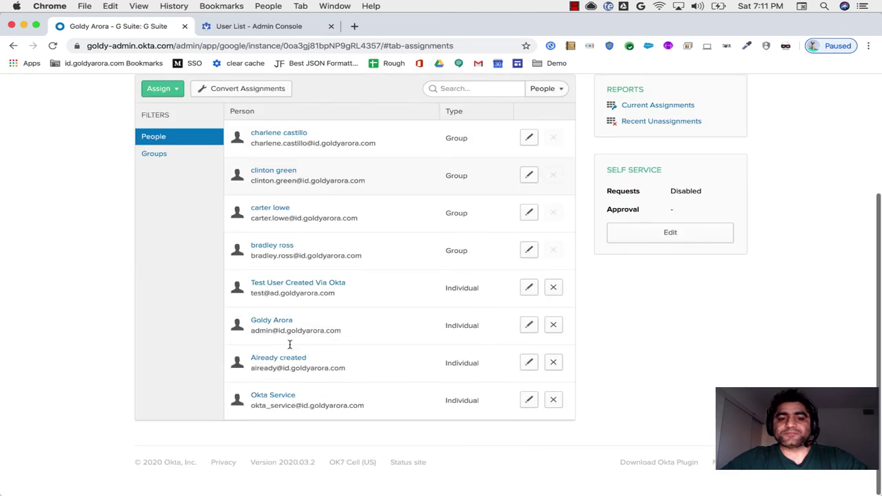
left_click(552, 289)
left_click(489, 327)
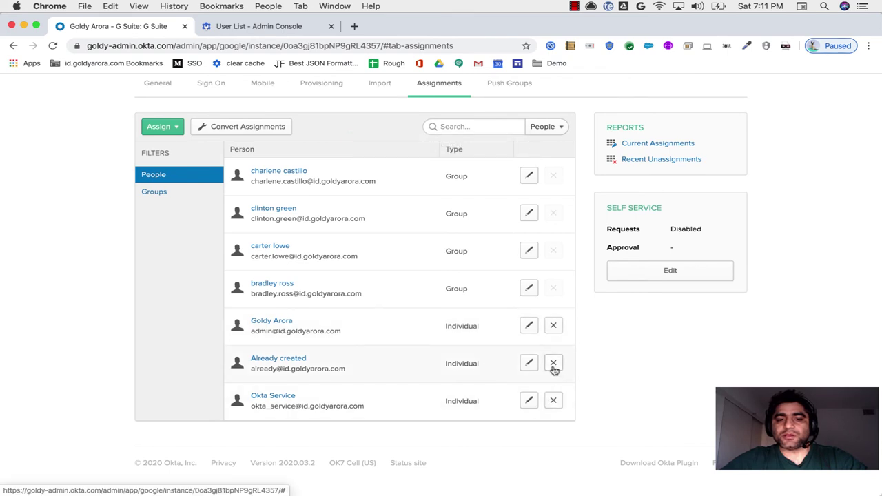
left_click(552, 363)
left_click(484, 326)
Unassign the remaining two individually assigned users, the admin and Okta Service accounts, from G Suite.
scroll(485, 331, "up", 2)
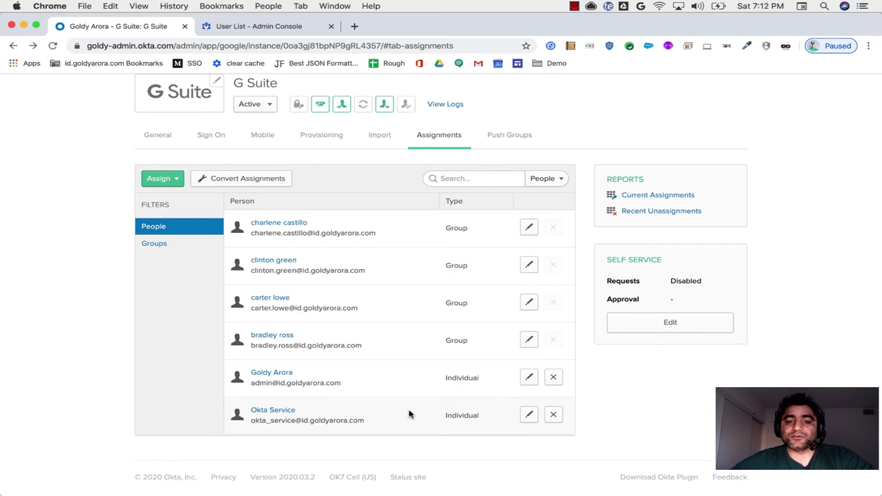
left_click(553, 377)
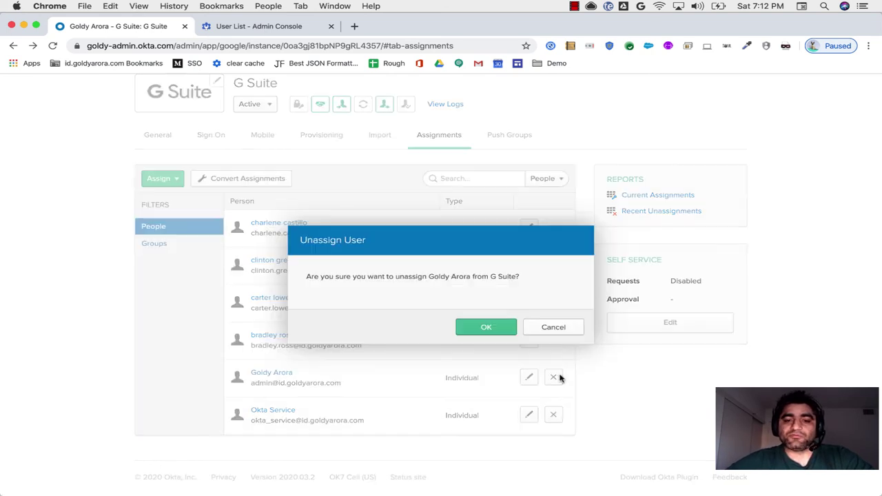
left_click(499, 332)
left_click(552, 378)
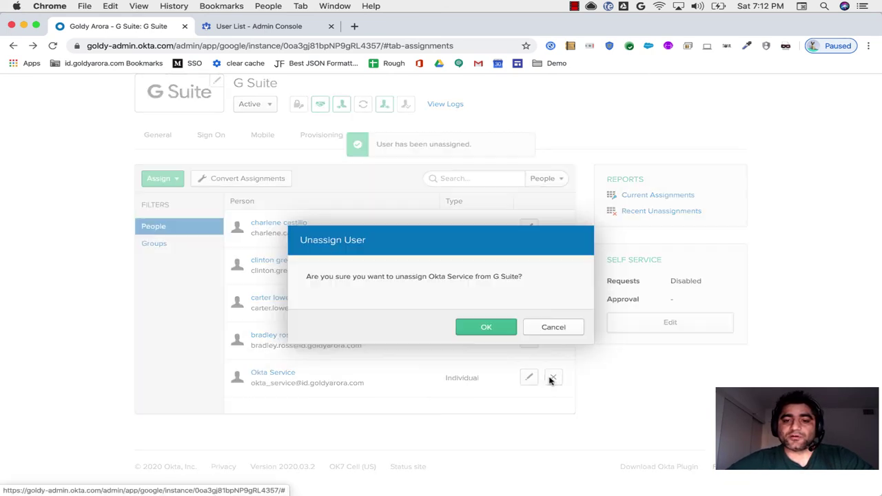
left_click(485, 328)
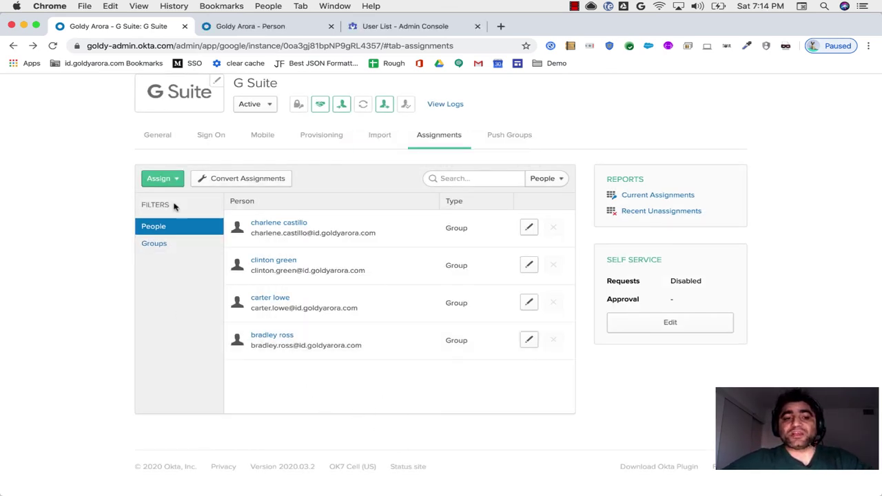
left_click(174, 179)
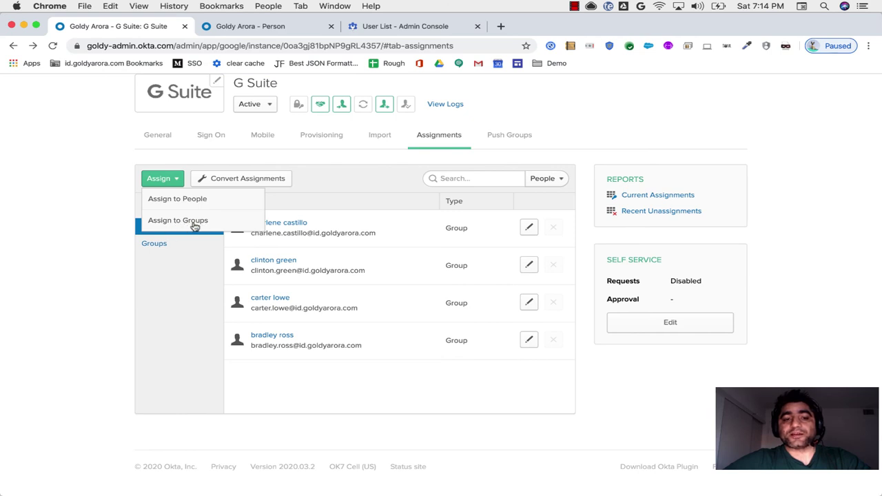
left_click(185, 296)
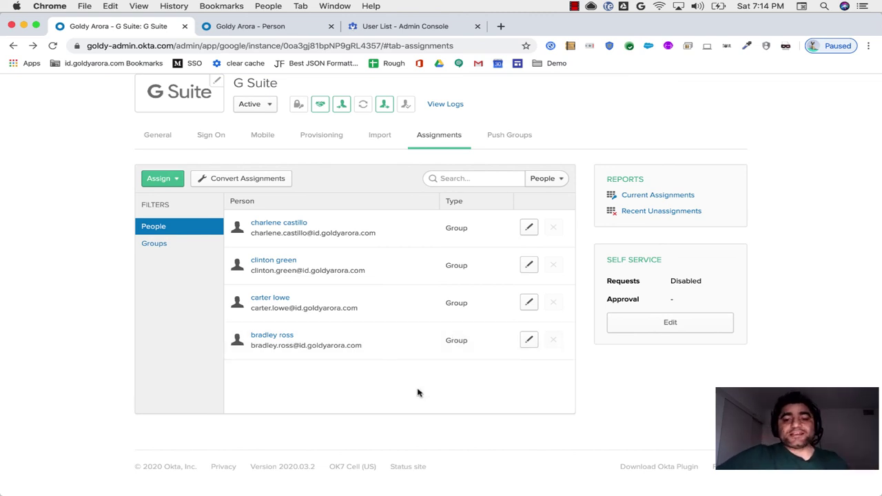
Enable Deactivate Users in G Suite's provisioning-to-app settings, save the change and return to the application's assignments.
left_click(337, 139)
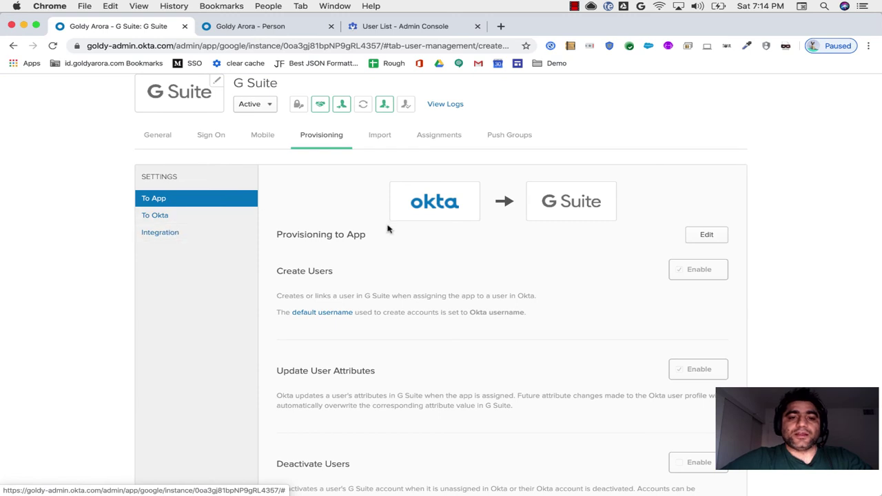
left_click(706, 235)
scroll(580, 374, "down", 5)
left_click(680, 290)
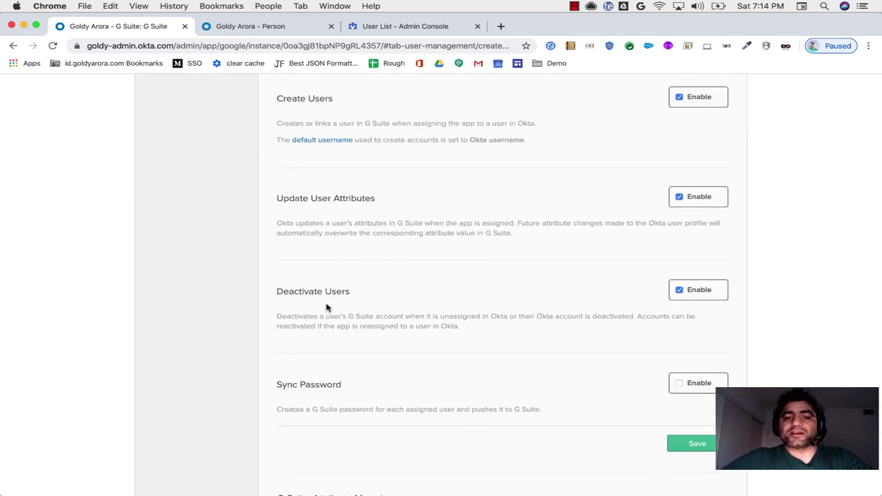
left_click(687, 444)
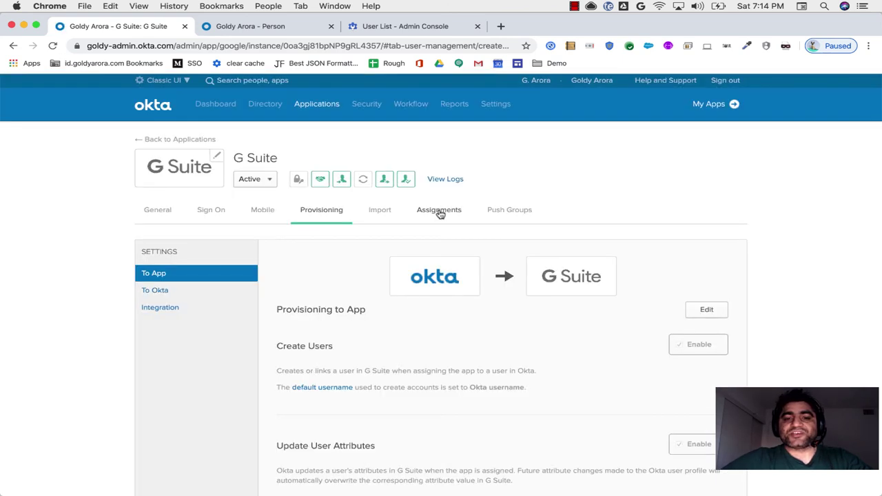
left_click(439, 211)
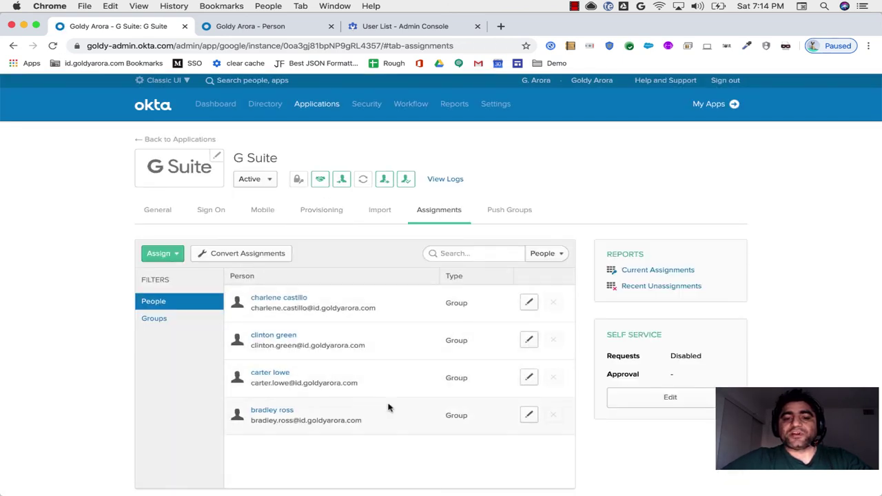